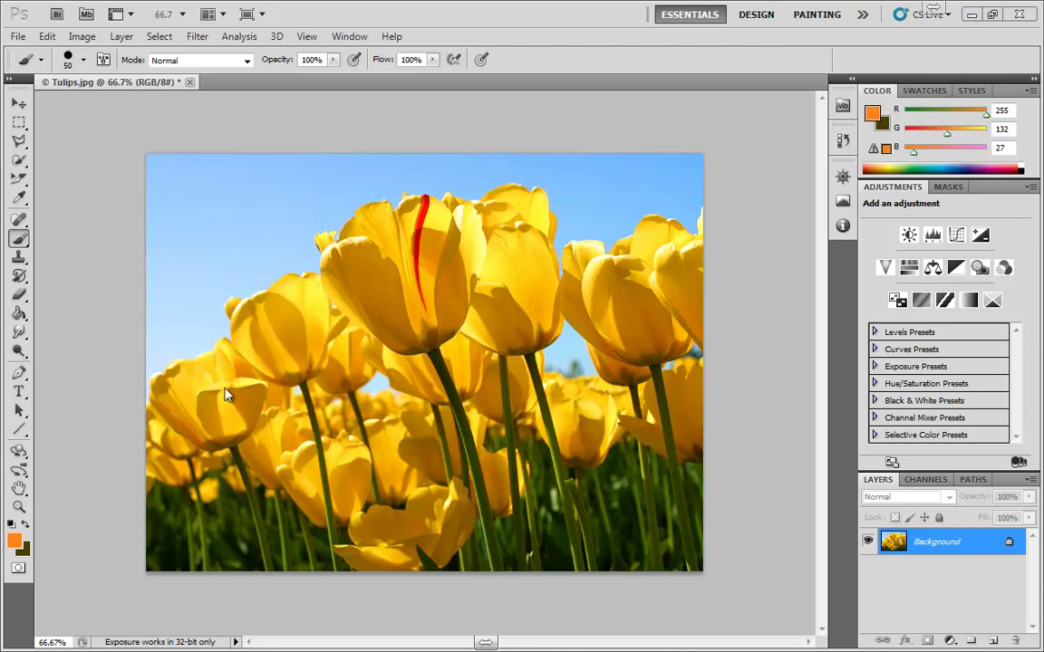
# Open the Replace Color adjustment for the tulip photo and turn off Localized Color Clusters
pyautogui.click(90, 36)
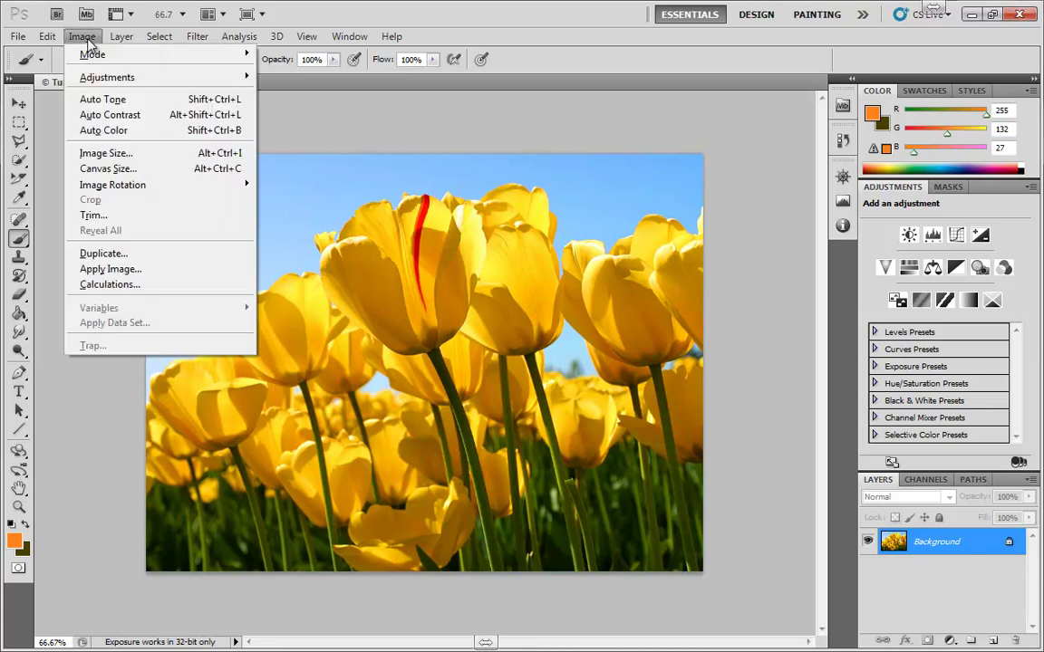
pyautogui.moveTo(84, 77)
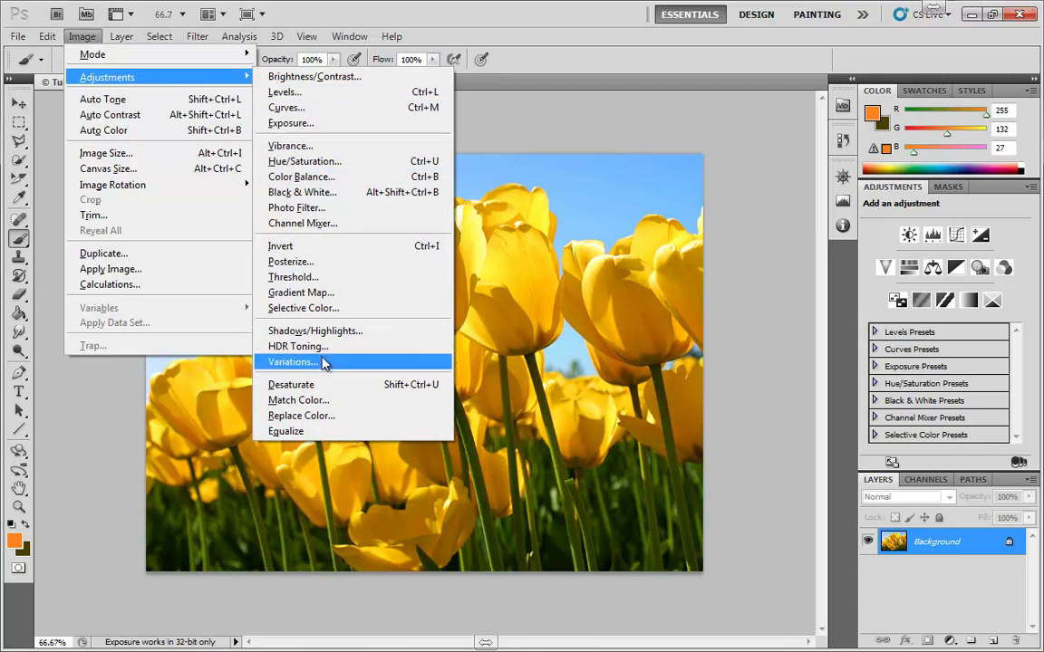
pyautogui.click(317, 417)
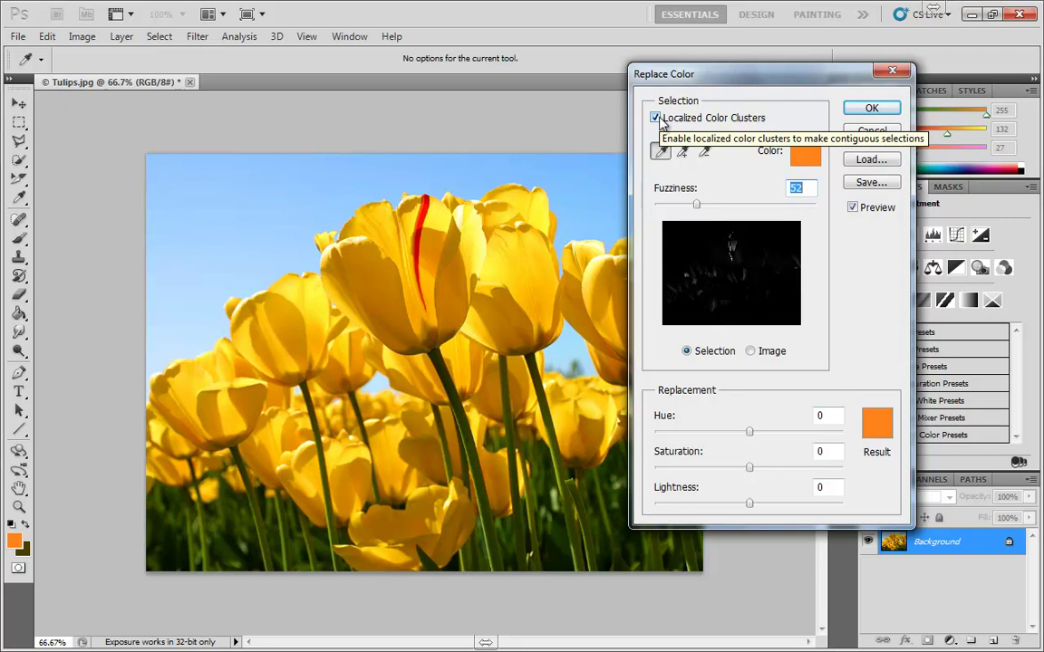
pyautogui.click(656, 119)
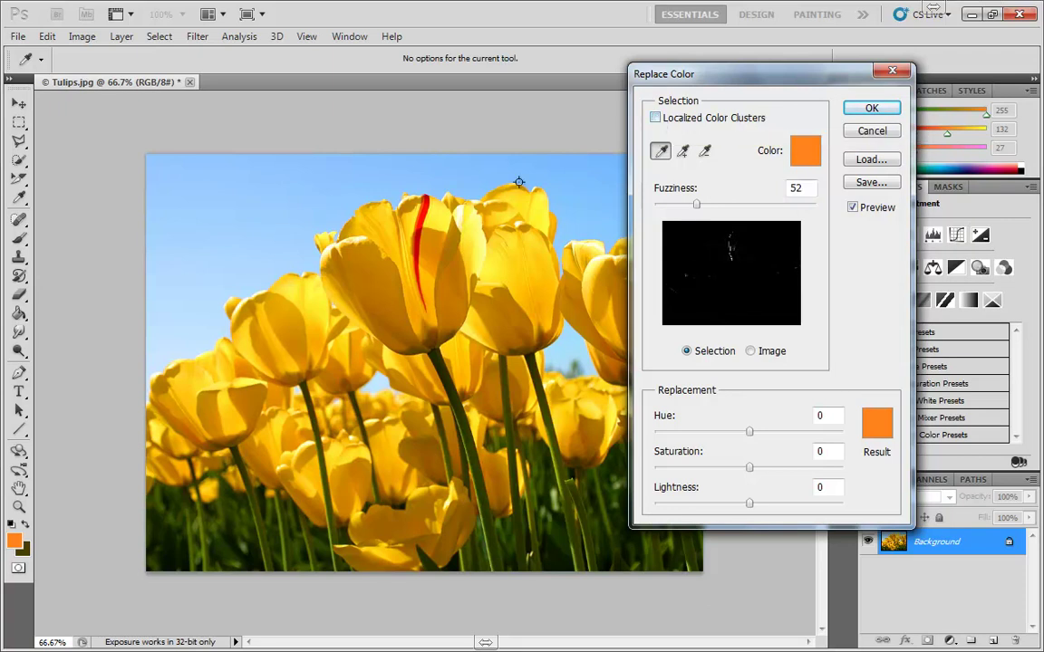
# Sample the petals of two yellow tulips and compare the selection with Localized Color Clusters on and off
pyautogui.click(385, 283)
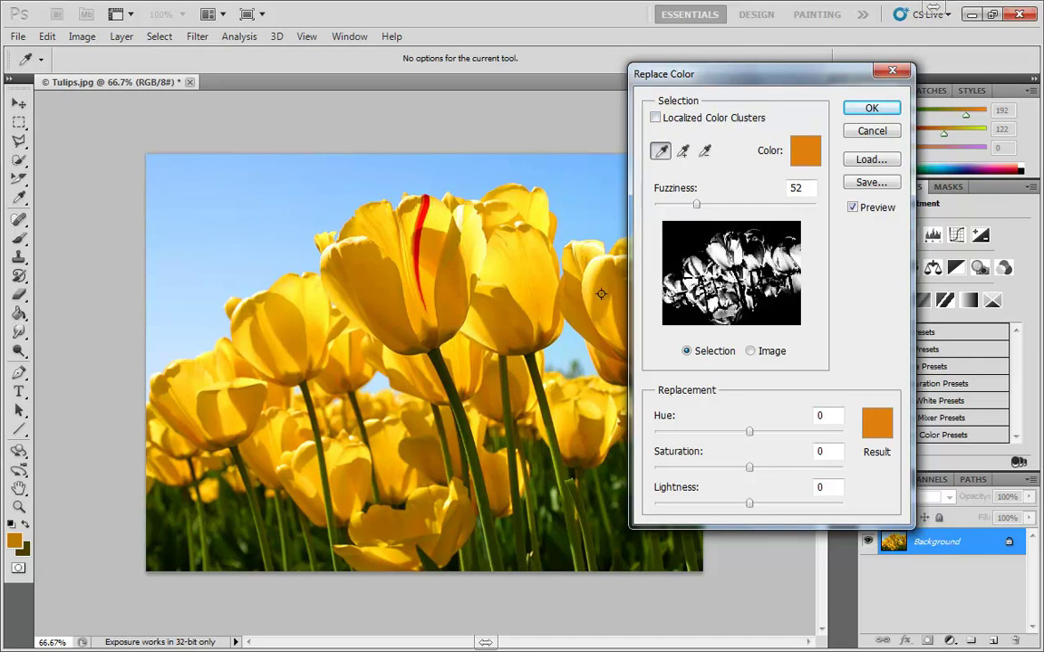
pyautogui.click(546, 265)
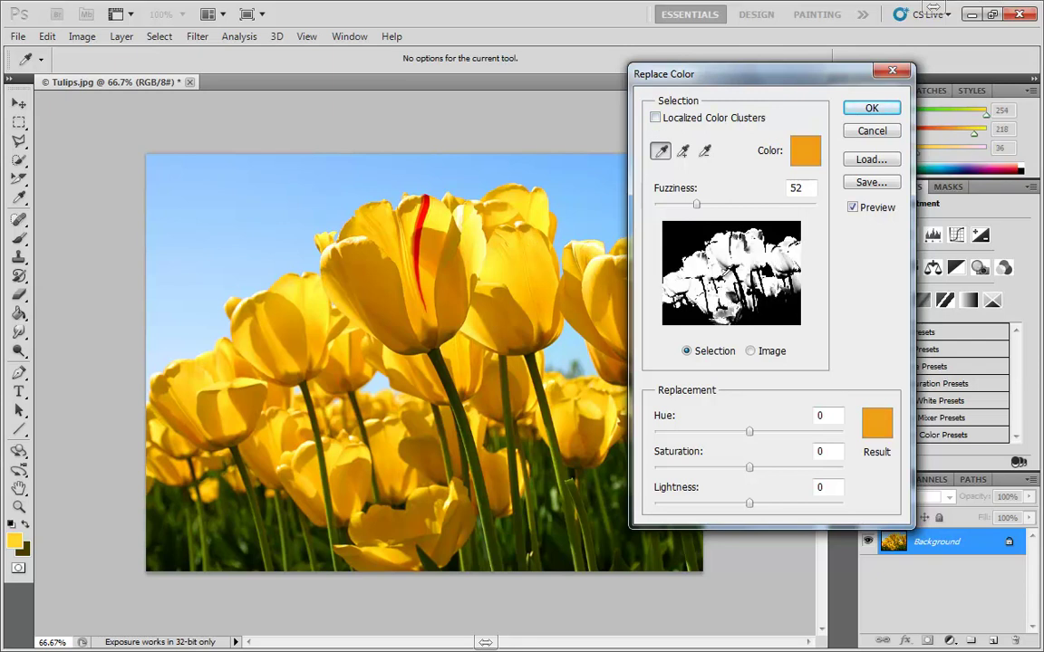
pyautogui.click(655, 118)
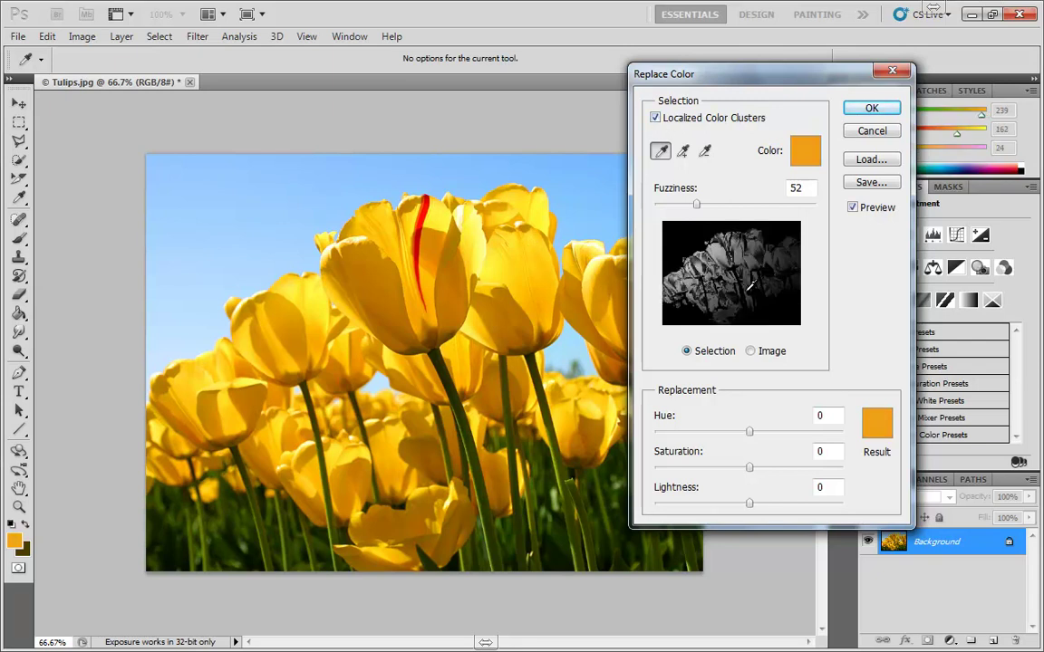
pyautogui.click(655, 118)
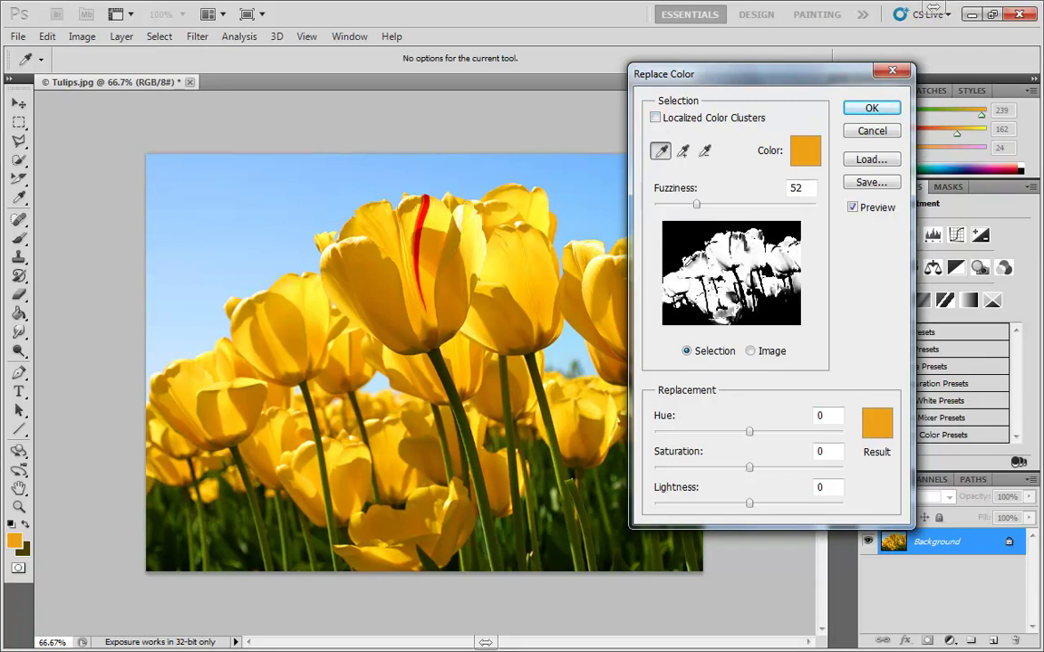
# Sample more petal shades across the yellow tulips, including the red streak on the front tulip
pyautogui.click(498, 477)
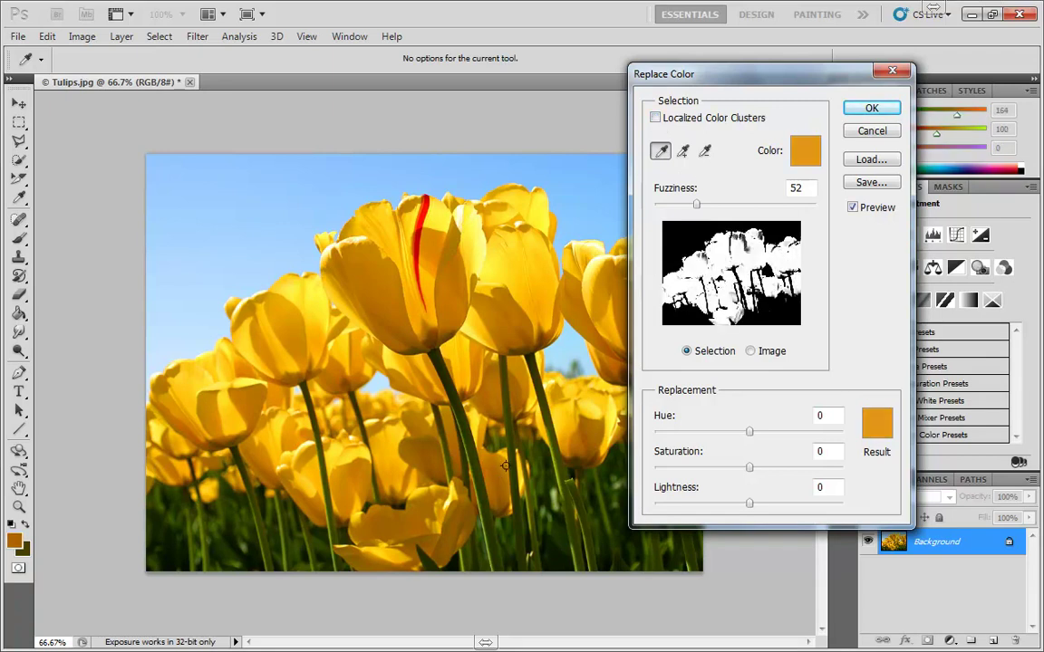
pyautogui.click(496, 317)
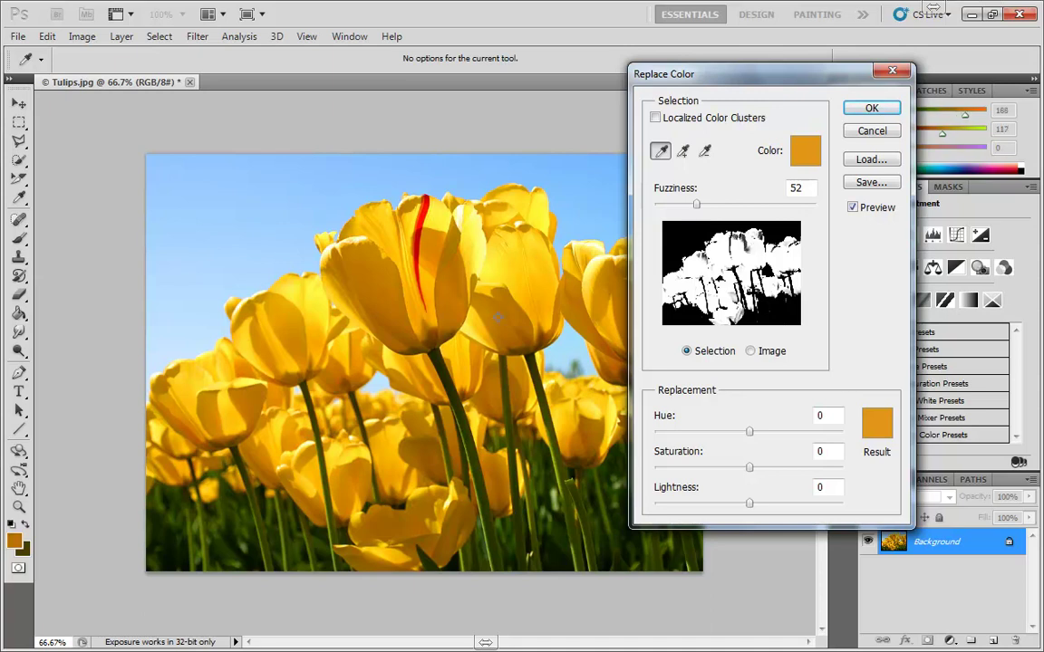
pyautogui.click(433, 241)
pyautogui.click(419, 223)
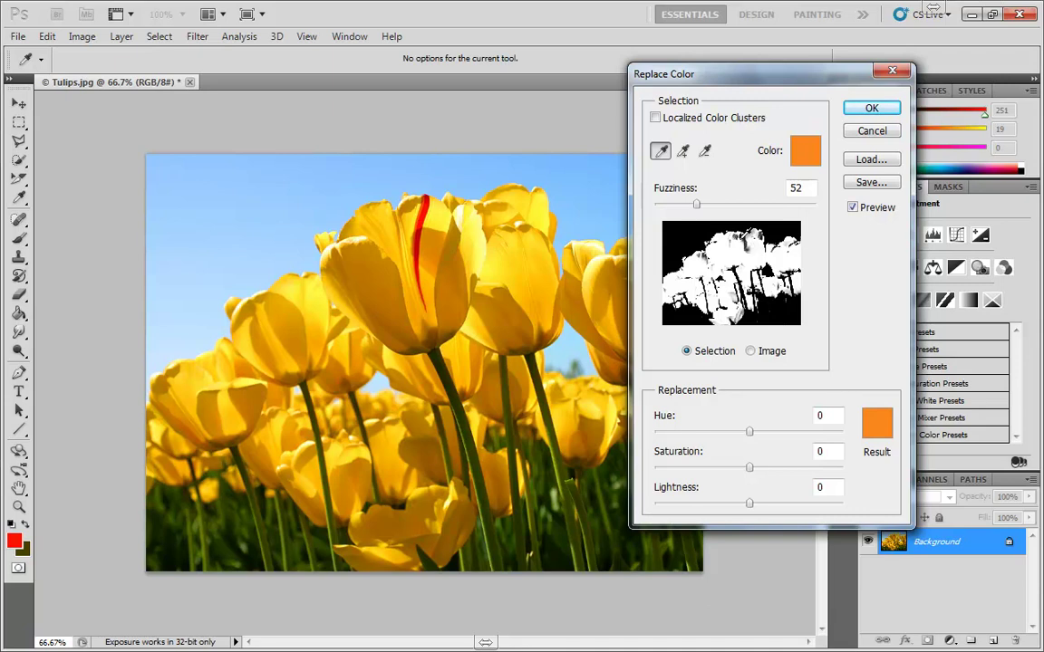
pyautogui.click(447, 229)
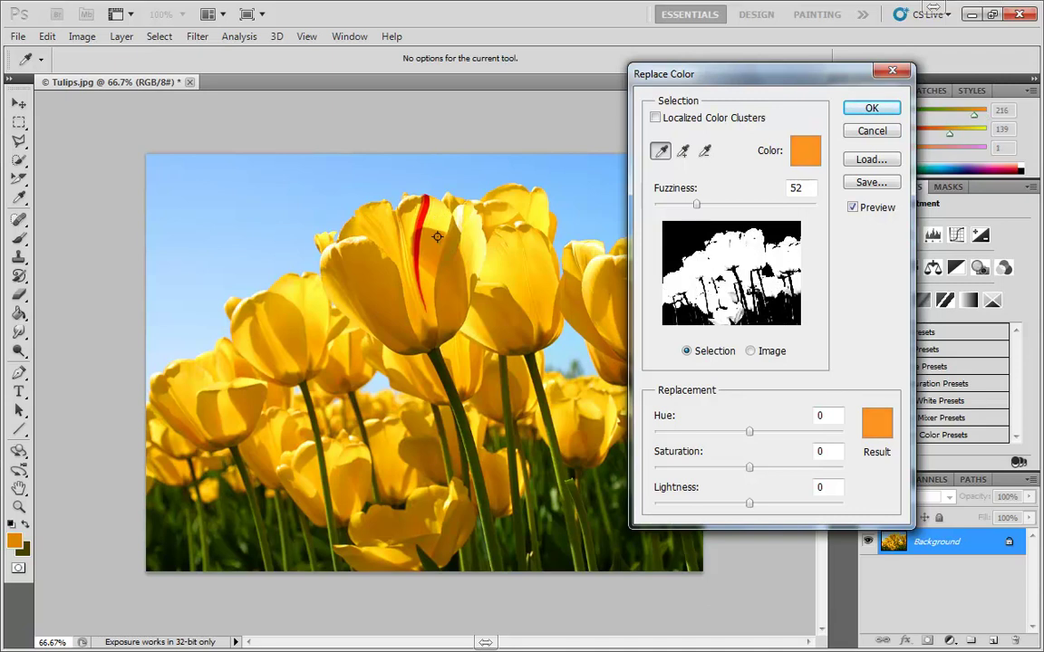
pyautogui.click(481, 212)
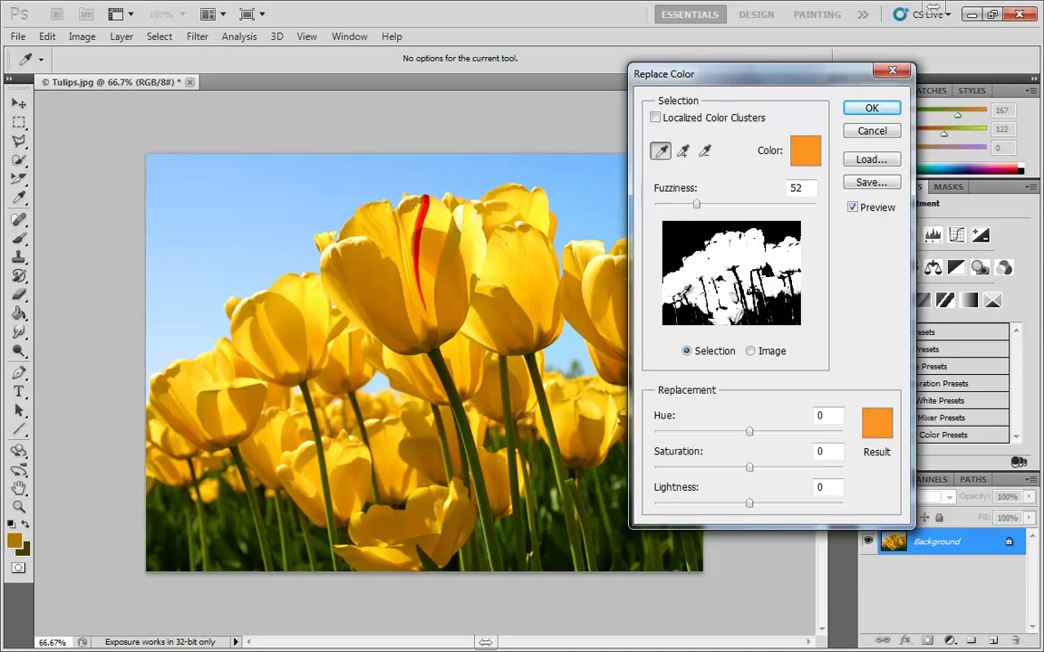
# Add the pale yellow edge between the front tulip and its neighbour to the color selection
pyautogui.click(684, 153)
pyautogui.click(684, 153)
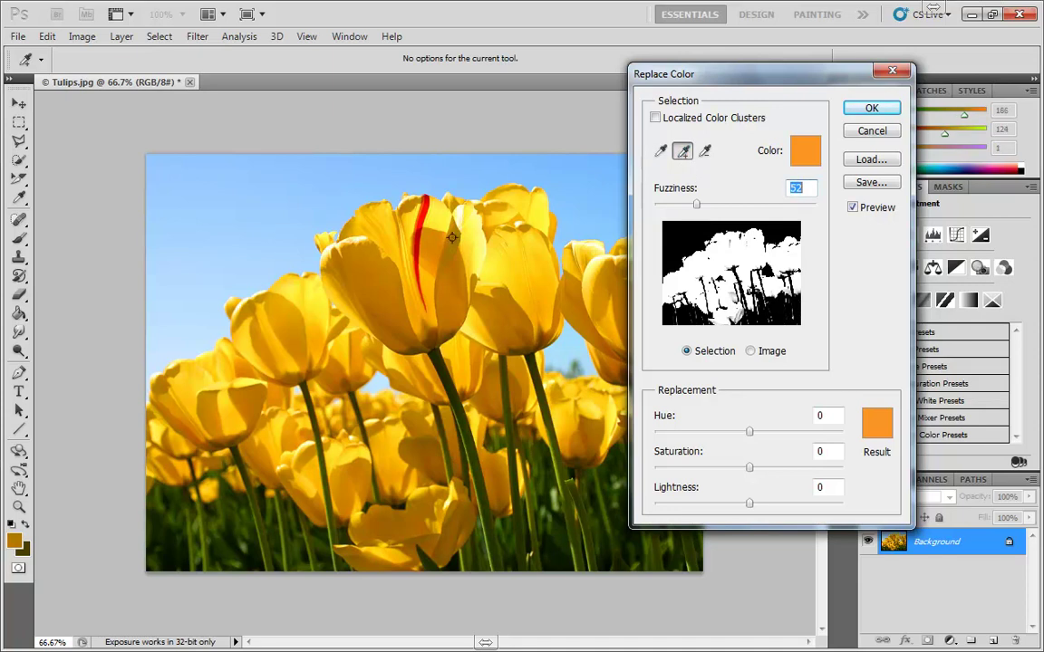
pyautogui.click(487, 238)
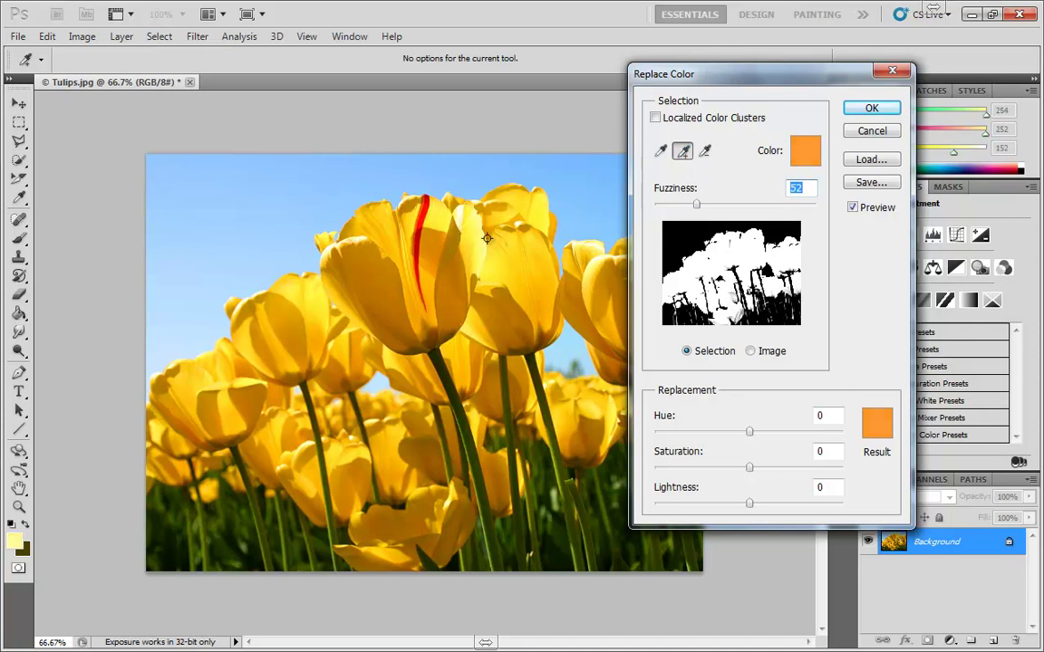
# Subtract the dark green of the stems below the tulips from the color selection
pyautogui.click(705, 152)
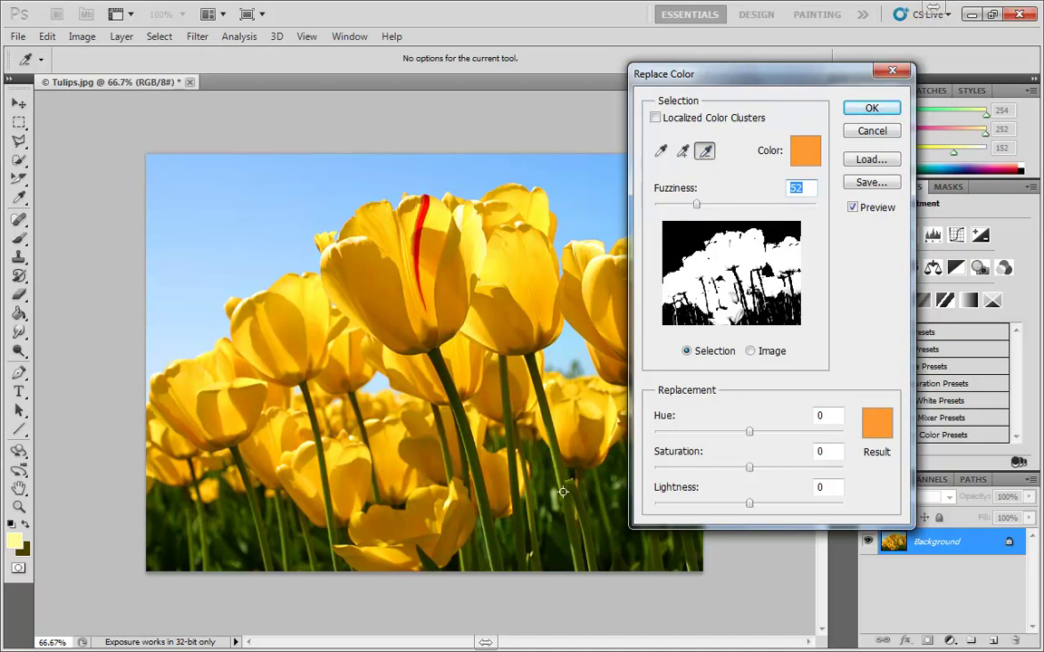
pyautogui.click(562, 492)
pyautogui.click(572, 503)
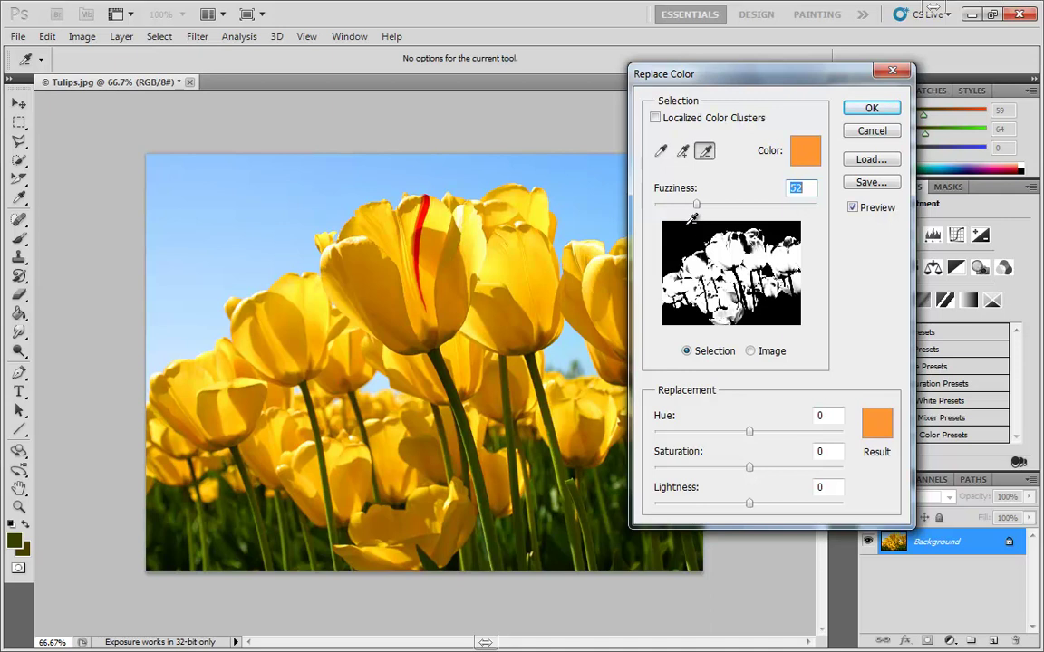
# Add the bright petal edge beside the front tulip back to the selection and set Fuzziness to 40
pyautogui.click(683, 151)
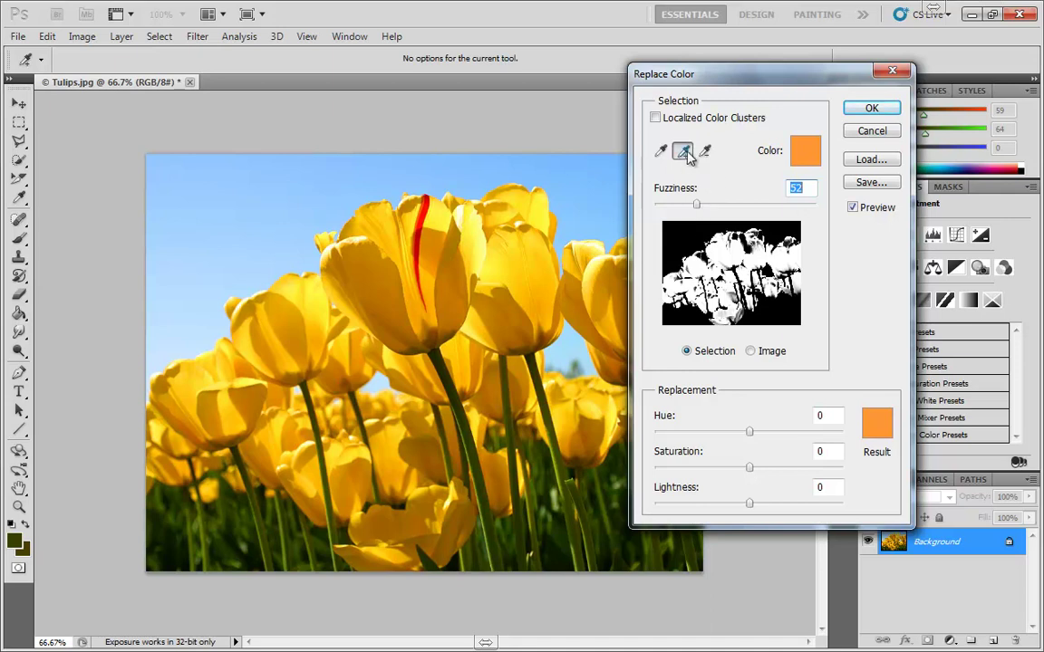
pyautogui.moveTo(696, 205); pyautogui.dragTo(719, 206)
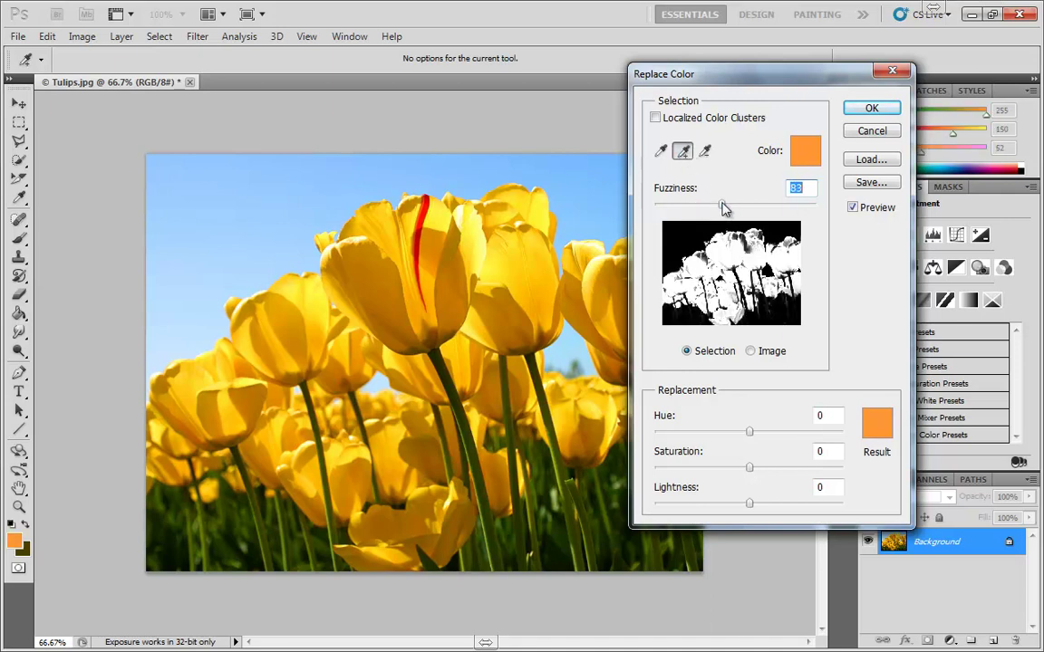
pyautogui.click(477, 240)
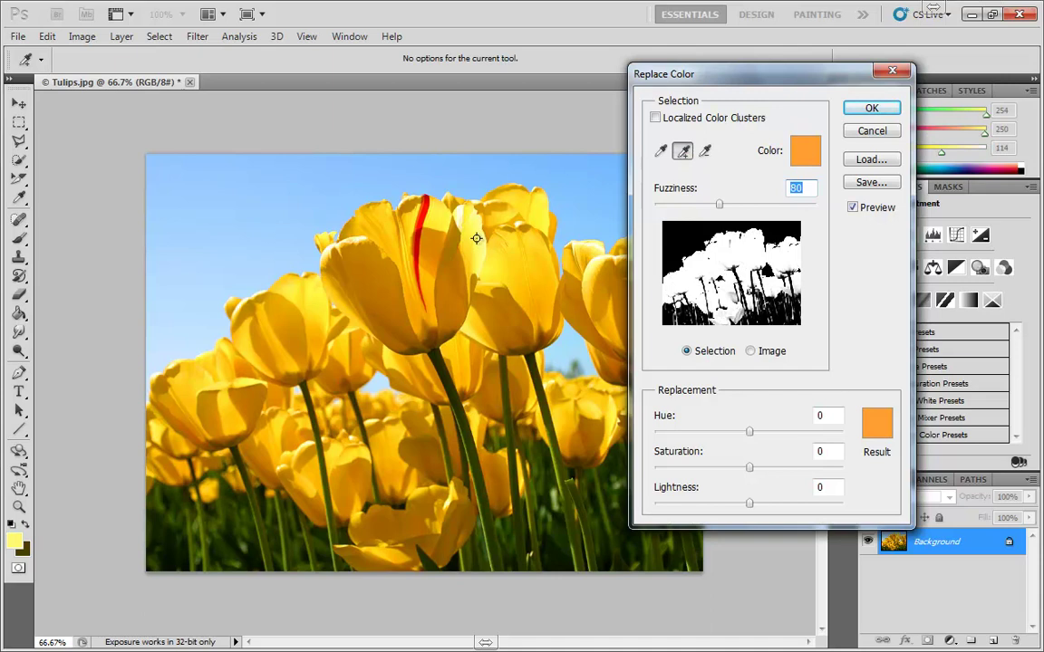
pyautogui.moveTo(717, 207); pyautogui.dragTo(688, 206)
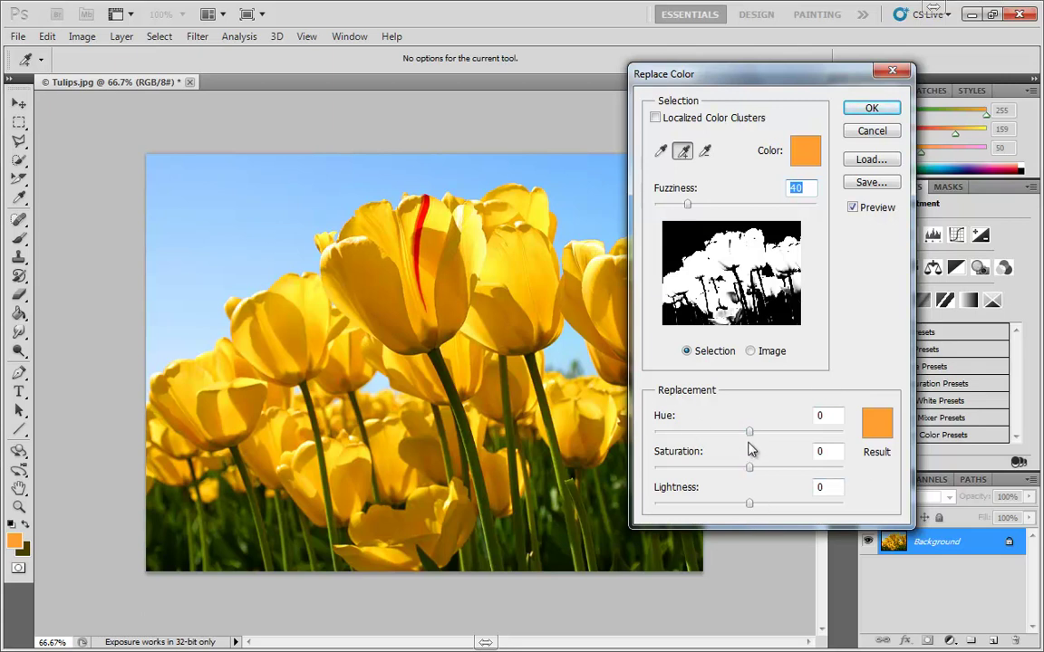
# Recolor the selected tulips green with Hue +97, Saturation -14 and Lightness -32
pyautogui.moveTo(750, 433); pyautogui.dragTo(841, 436)
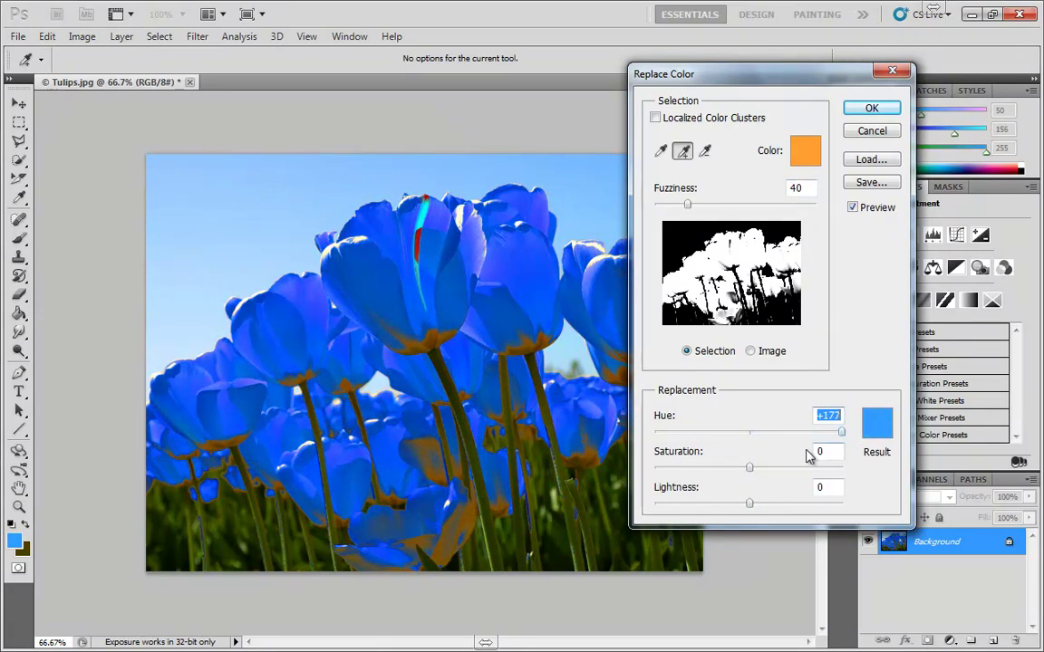
pyautogui.moveTo(749, 469); pyautogui.dragTo(715, 472)
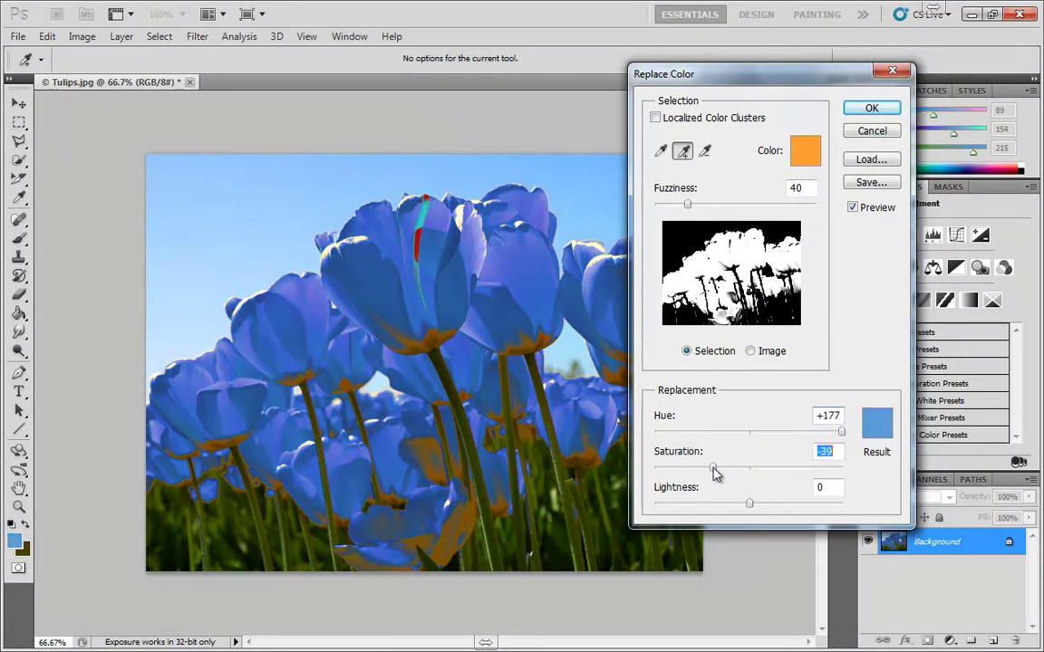
pyautogui.moveTo(840, 433); pyautogui.dragTo(799, 436)
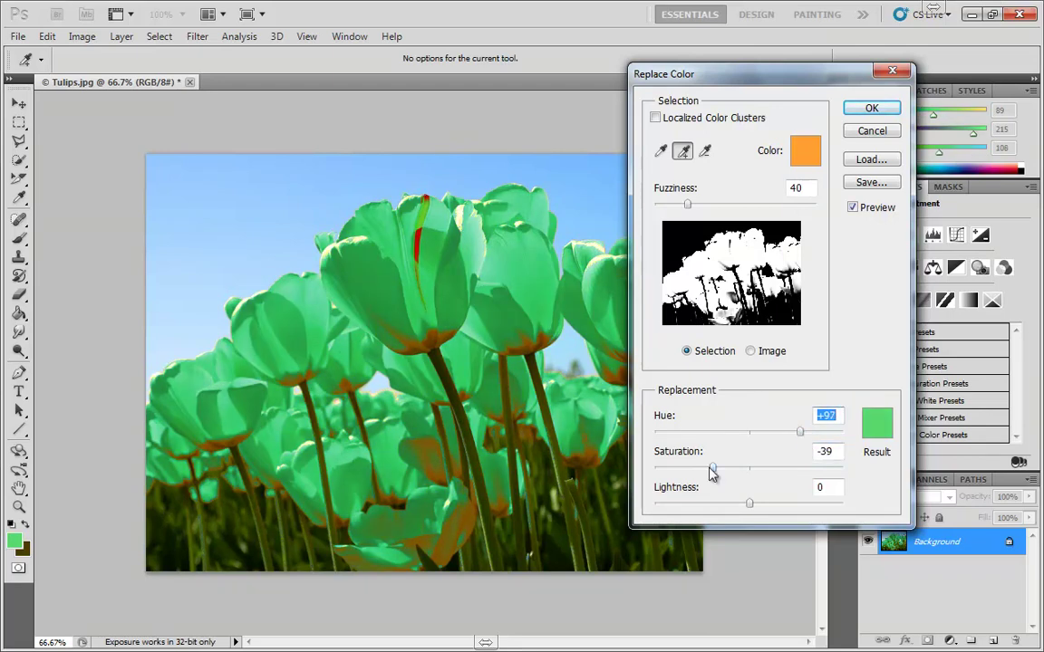
pyautogui.moveTo(713, 469); pyautogui.dragTo(722, 508)
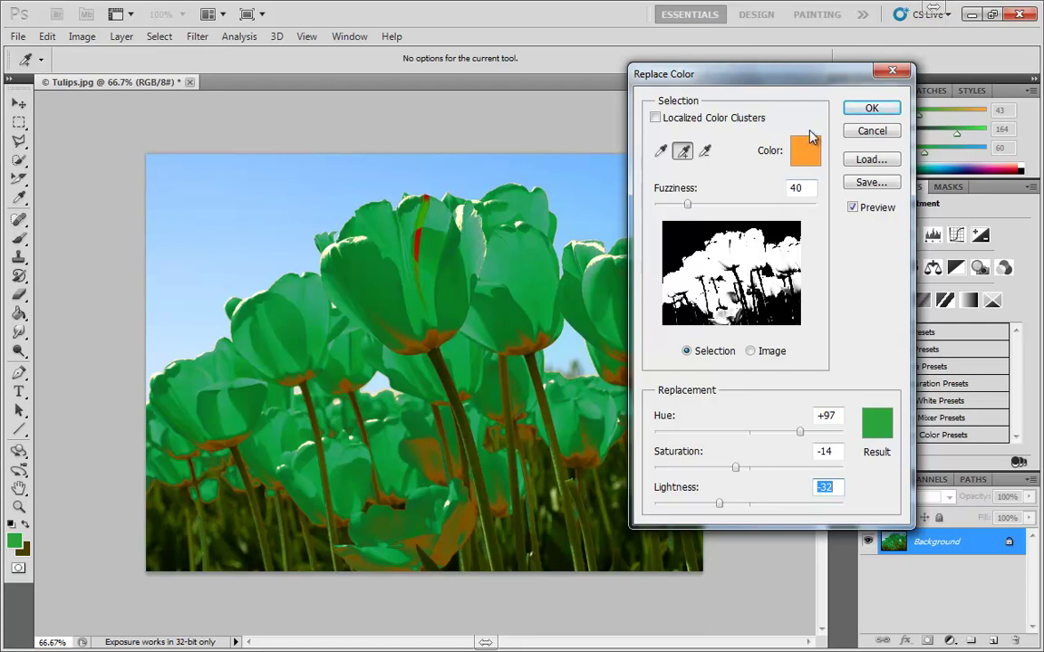
# Subtract the front tulip's stem color from the selection and set Fuzziness to 183
pyautogui.click(704, 151)
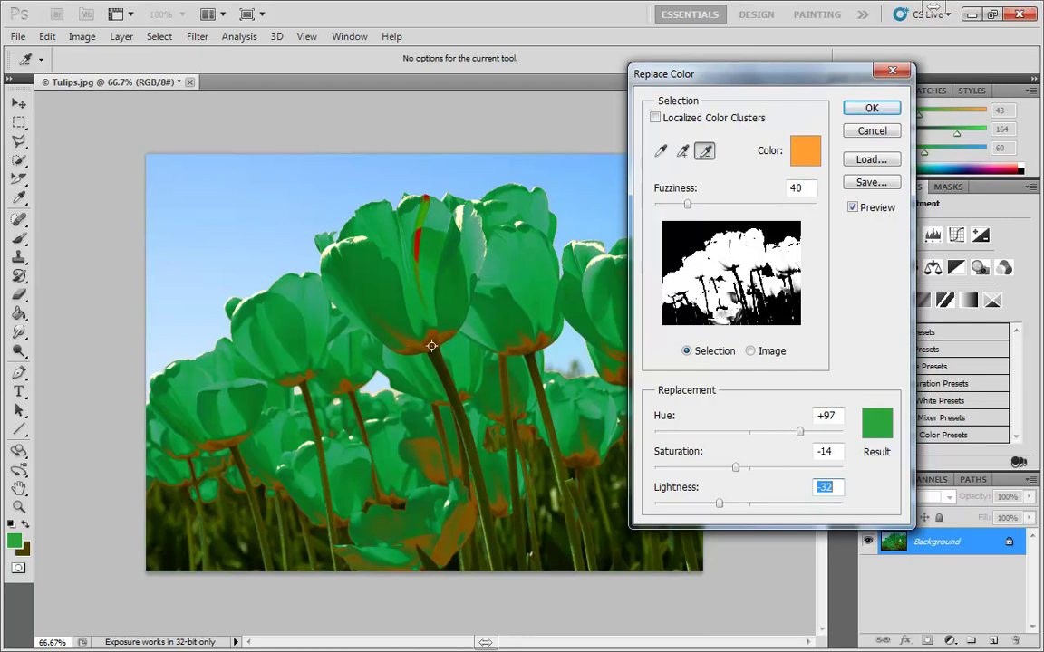
pyautogui.click(451, 367)
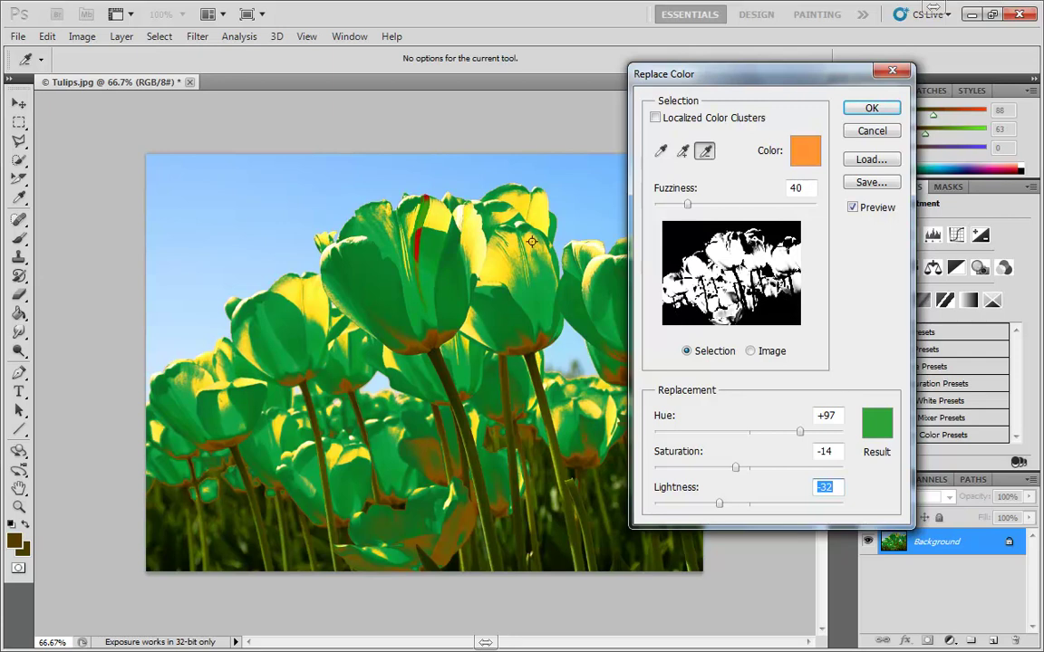
pyautogui.moveTo(687, 204); pyautogui.dragTo(804, 207)
# Shift the replacement color to purple with Hue -91 and Saturation -54
pyautogui.moveTo(799, 431); pyautogui.dragTo(707, 487)
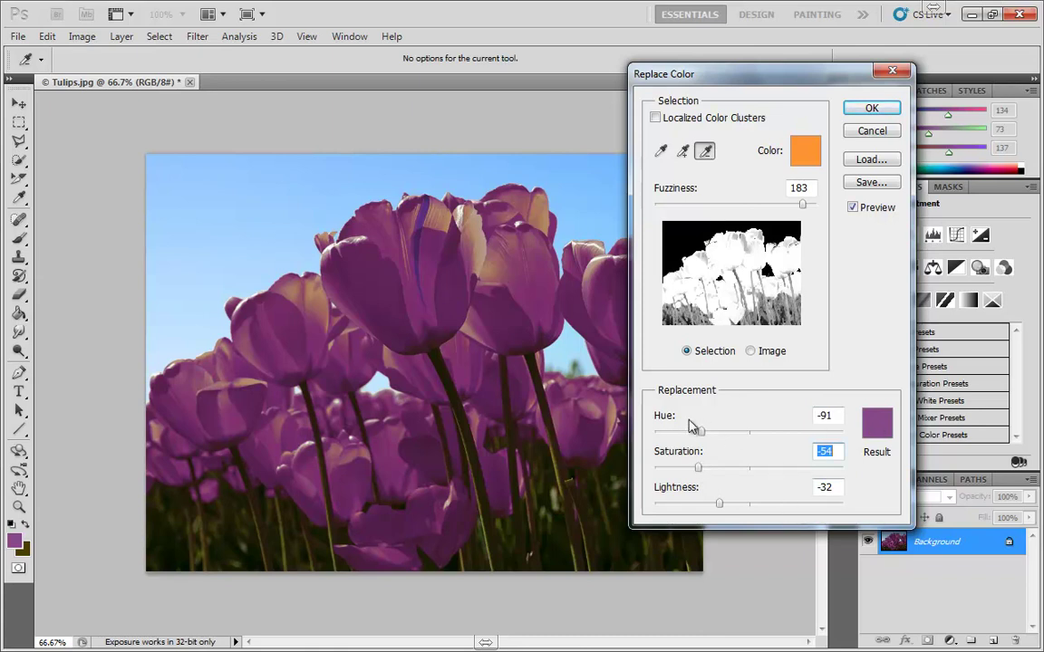
# Open the color picker for the replacement result and choose the bright red f60101
pyautogui.click(875, 422)
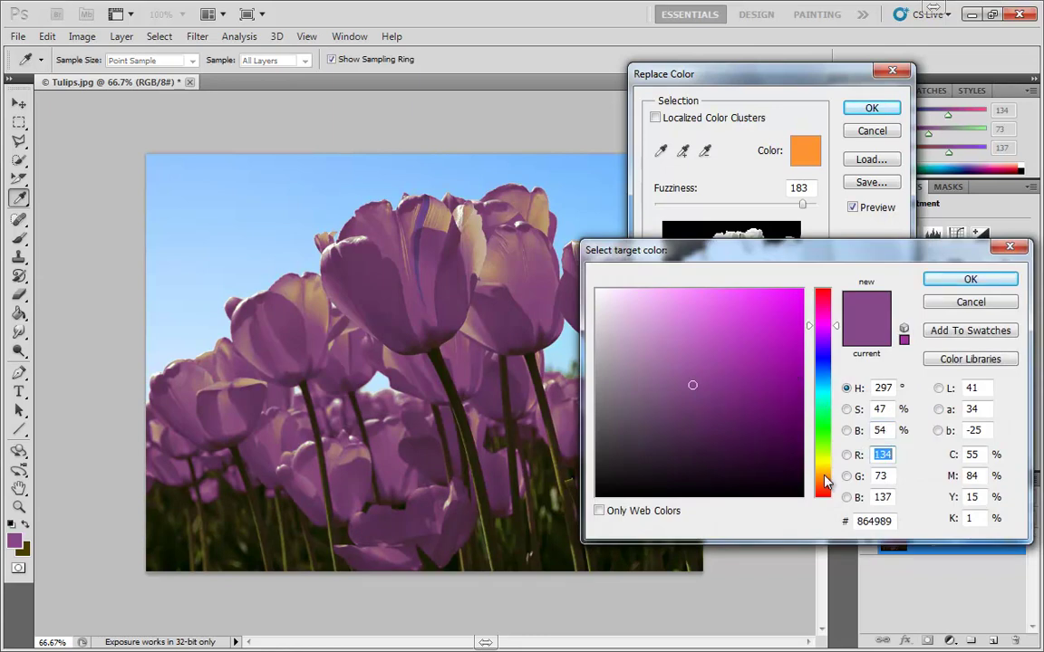
pyautogui.moveTo(823, 492); pyautogui.dragTo(827, 506)
pyautogui.click(778, 337)
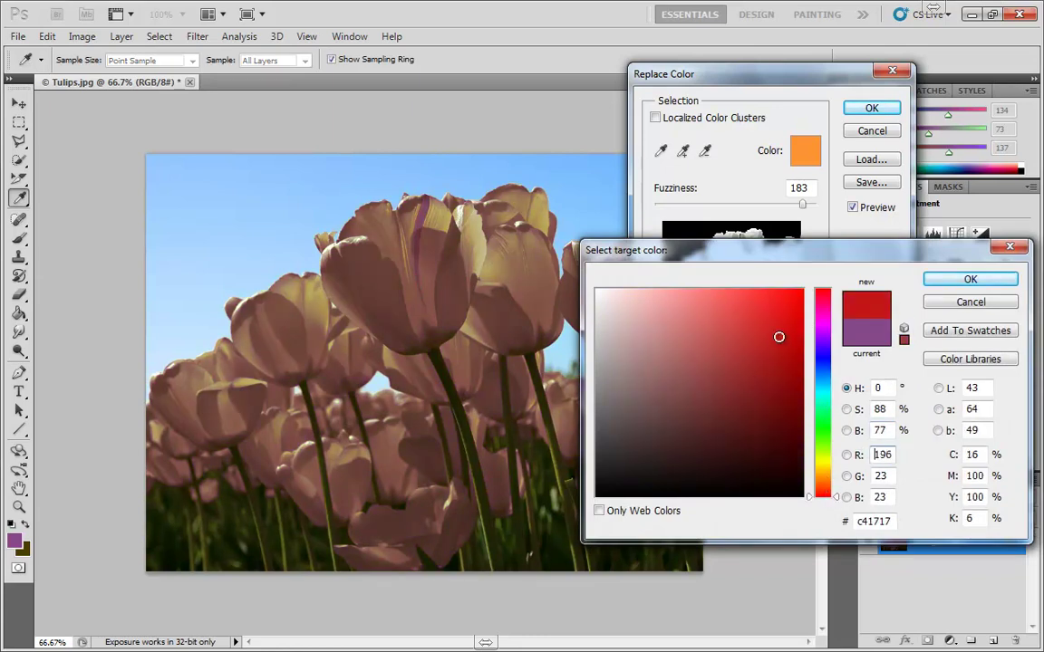
pyautogui.moveTo(778, 337)
pyautogui.mouseDown()
pyautogui.moveTo(777, 303)
pyautogui.moveTo(801, 297)
pyautogui.mouseUp()
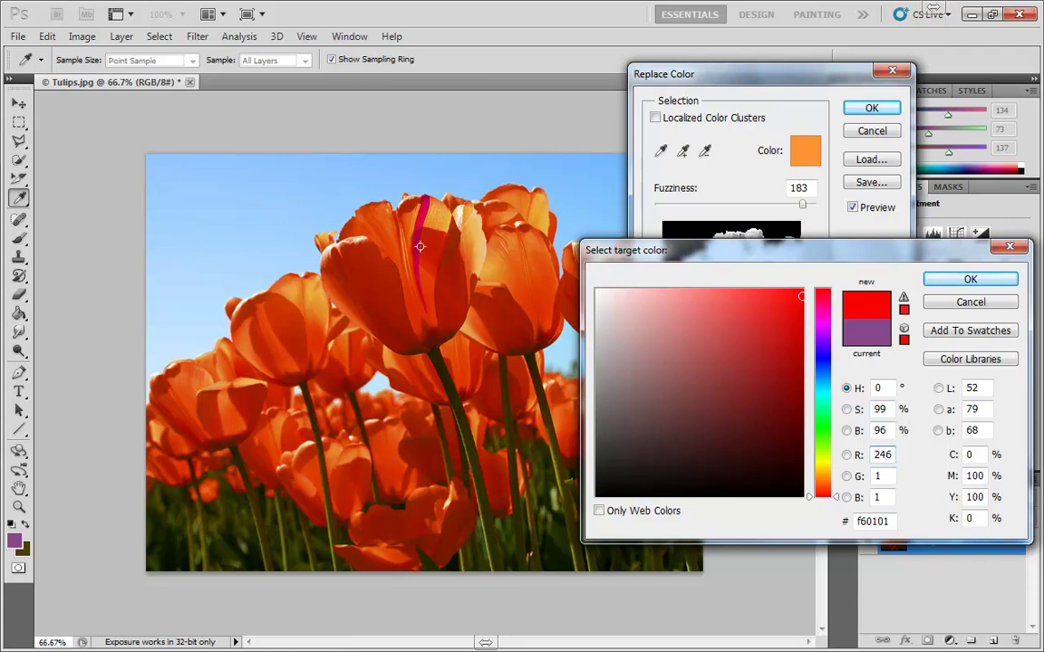
# Change the replacement target color to the muted blue 6485c7 and accept it
pyautogui.click(826, 439)
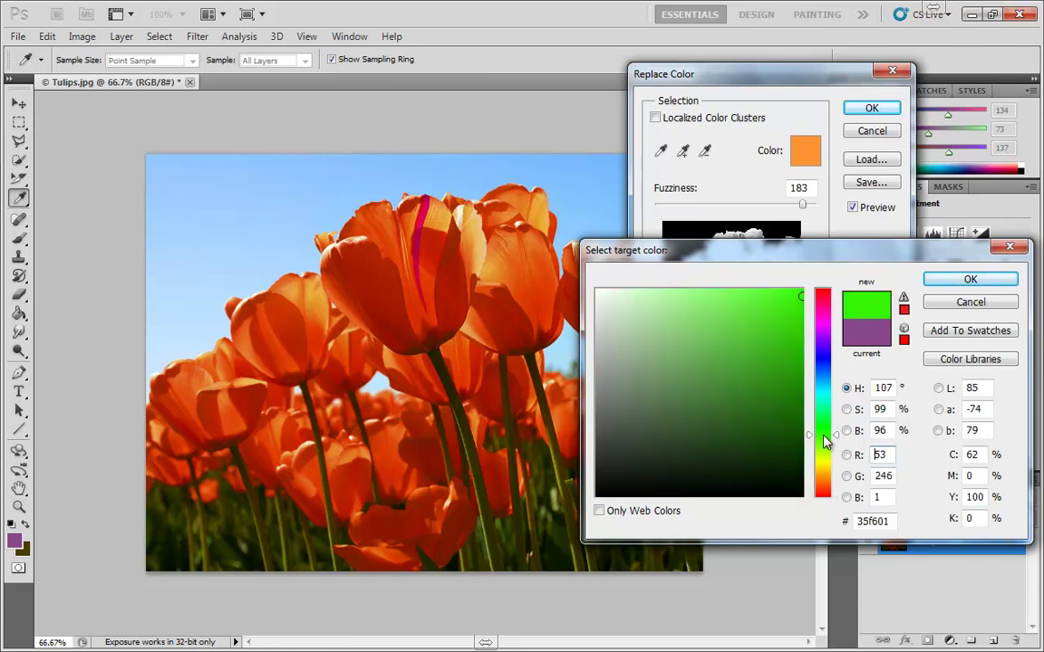
pyautogui.click(826, 376)
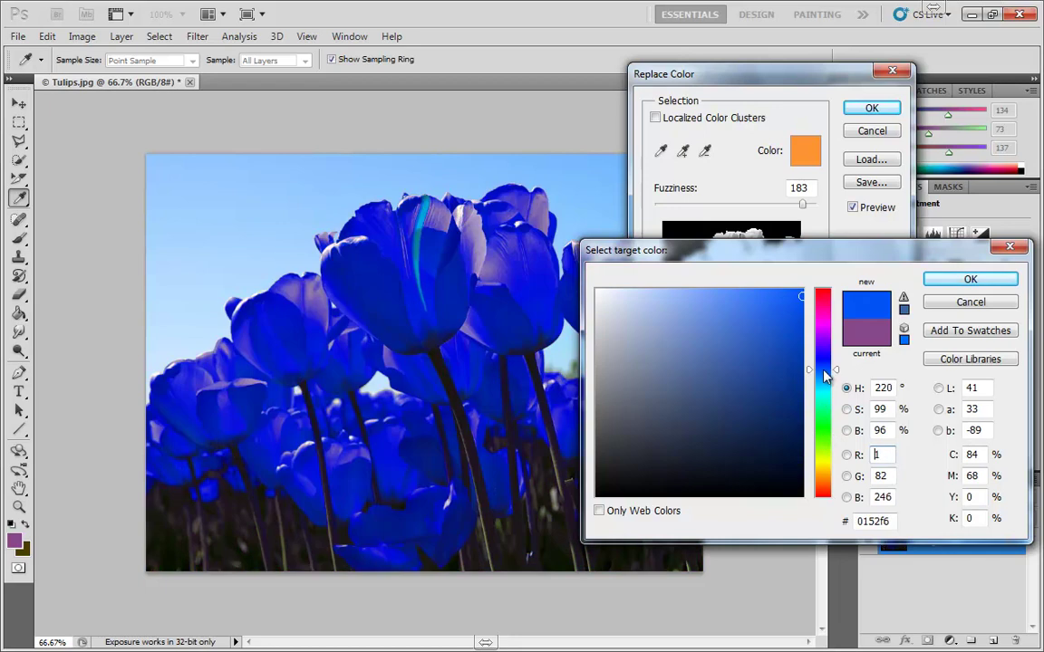
pyautogui.moveTo(753, 327); pyautogui.dragTo(698, 334)
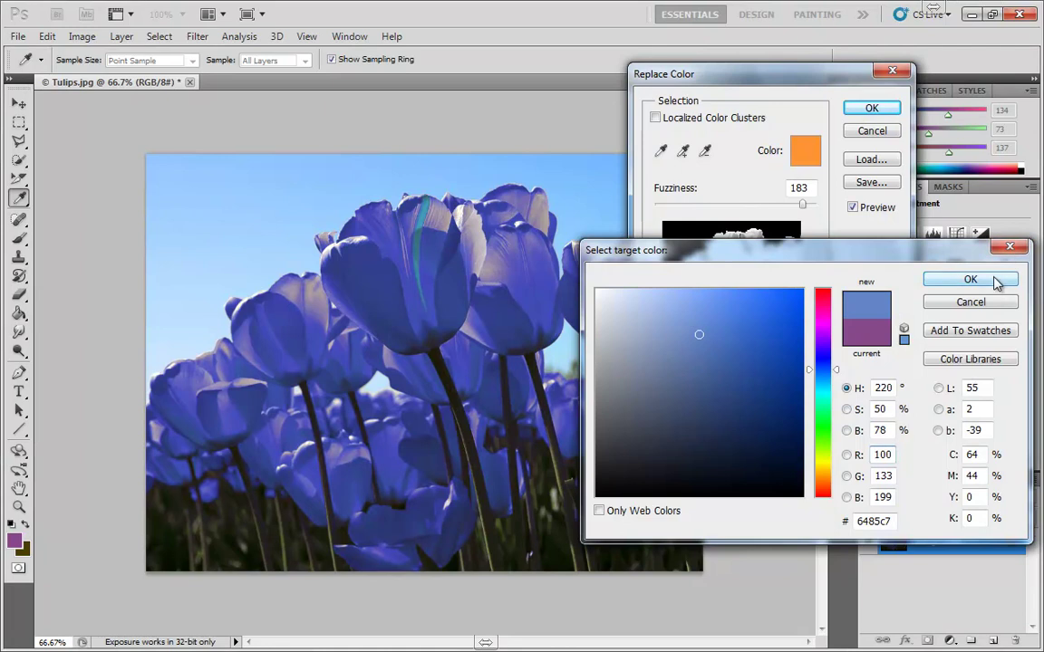
pyautogui.click(936, 279)
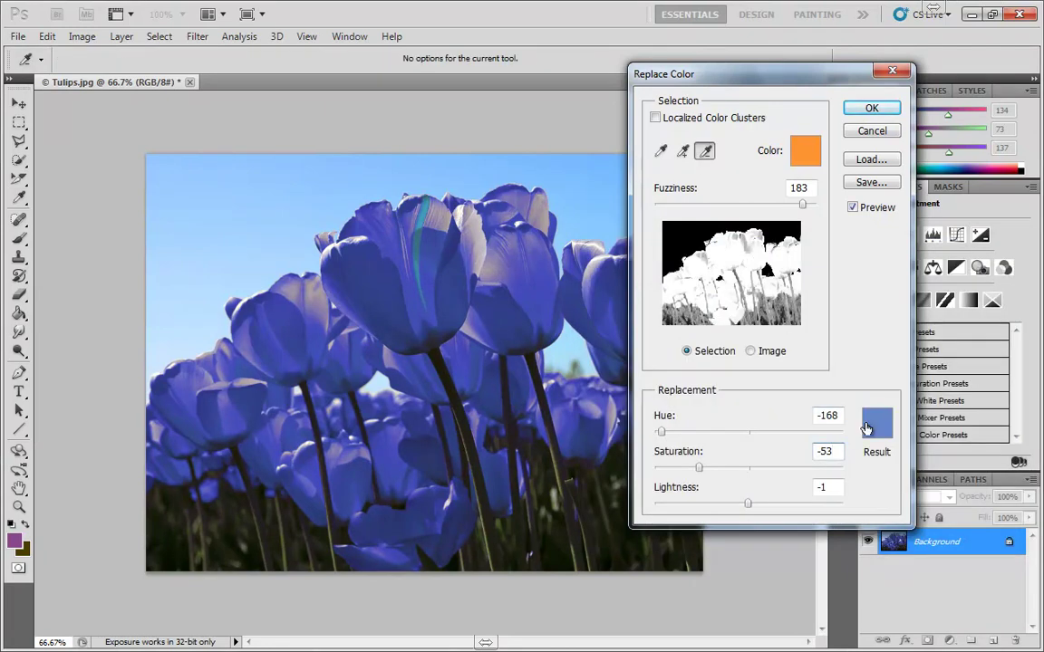